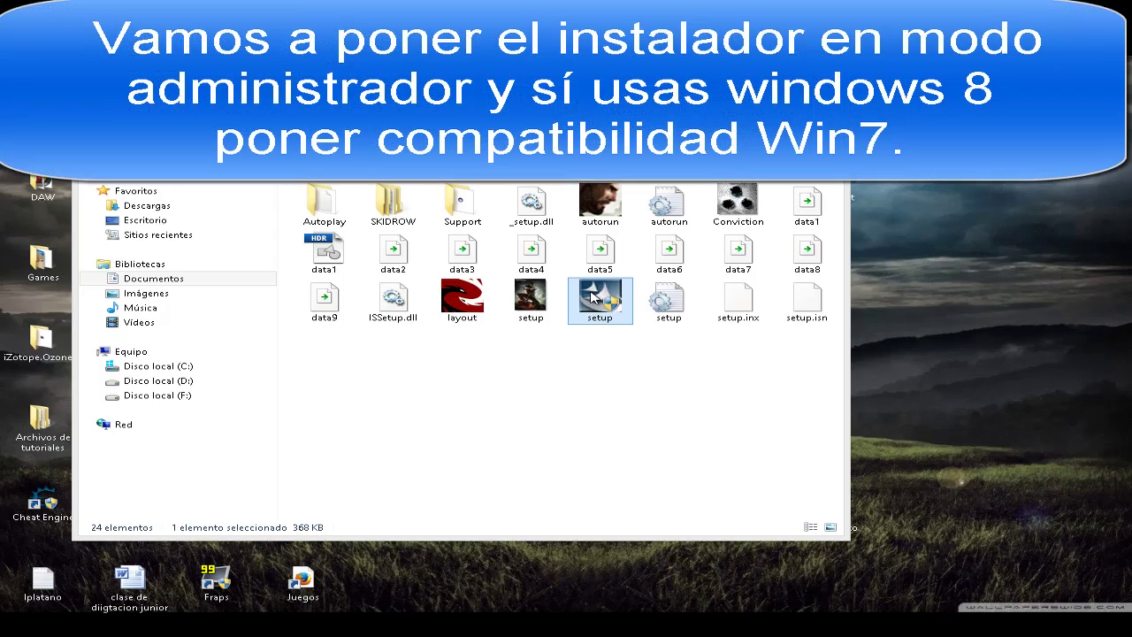
# - Apply Windows 7 compatibility mode to the selected setup application and launch the installer
pyautogui.rightClick(592, 298)
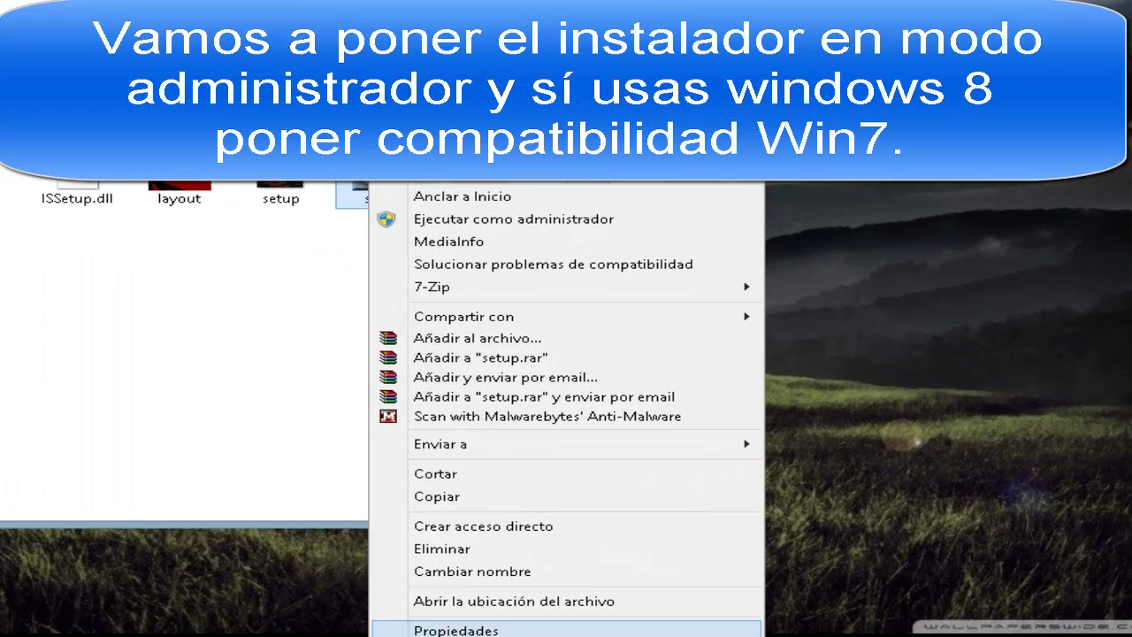
pyautogui.click(453, 629)
pyautogui.click(502, 196)
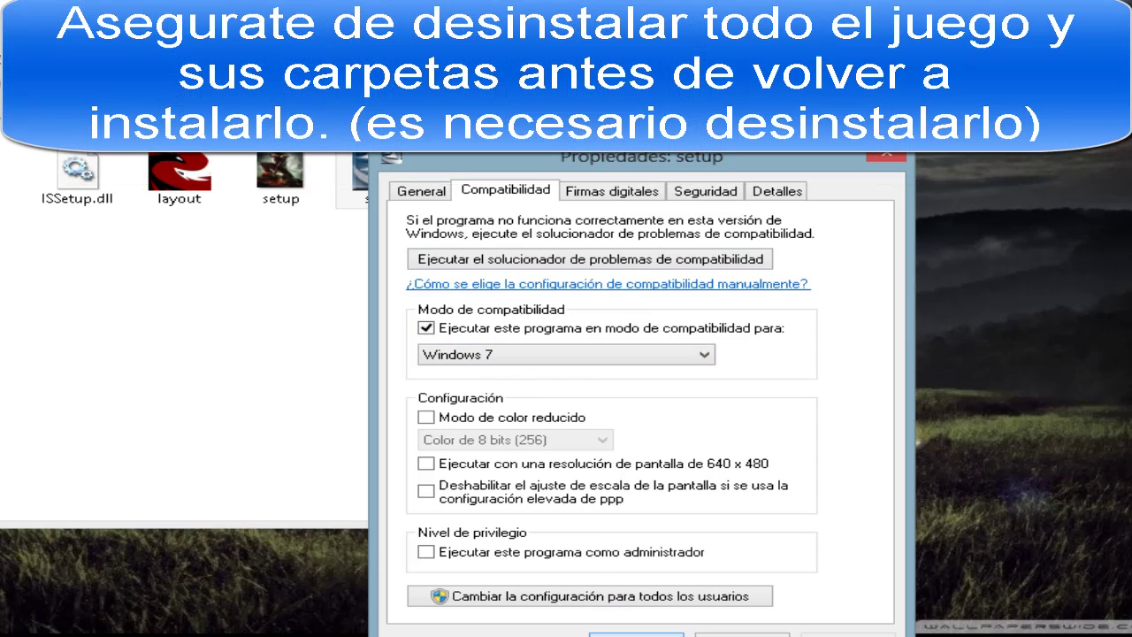
pyautogui.click(610, 634)
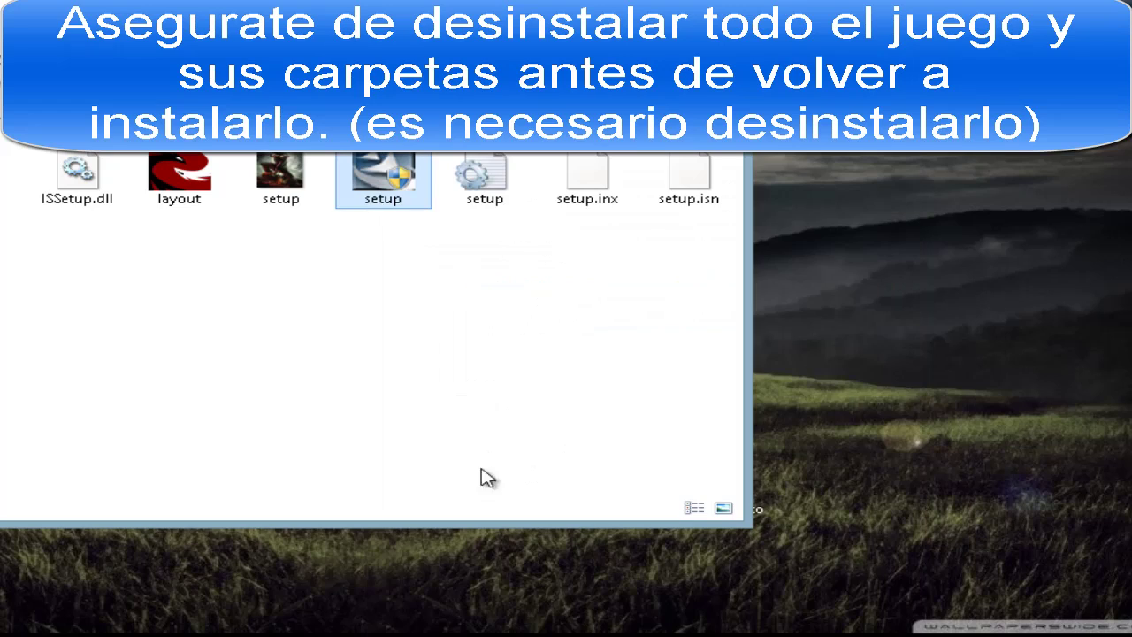
pyautogui.doubleClick(376, 168)
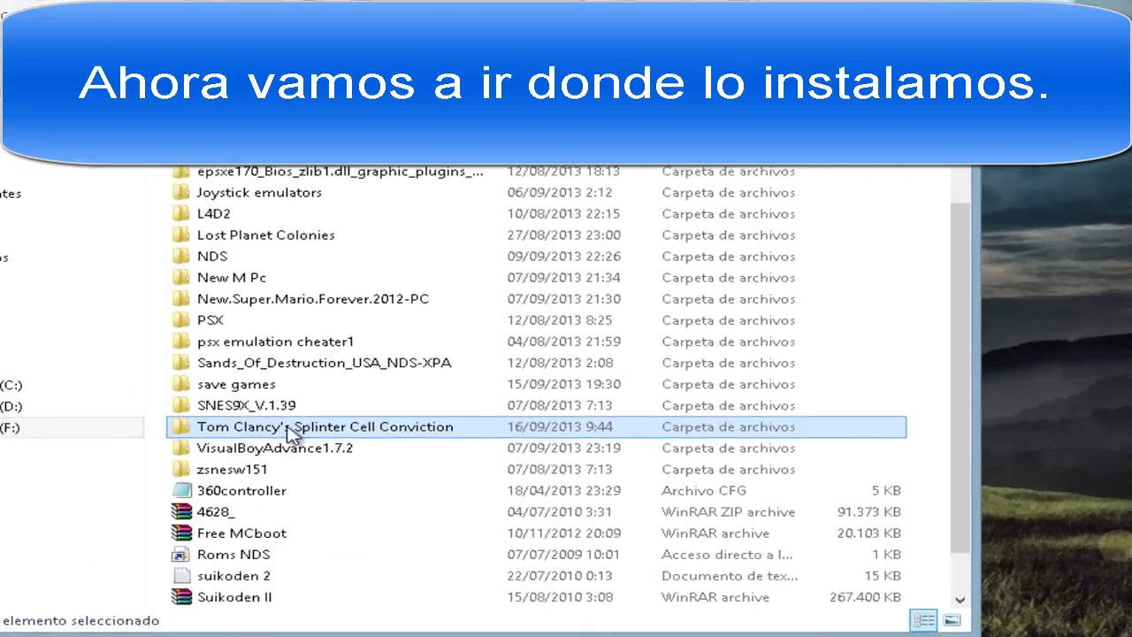
# - Open the src\system folder of Tom Clancy's Splinter Cell Conviction on drive F: and place a second Documents folder window beside it
pyautogui.doubleClick(224, 446)
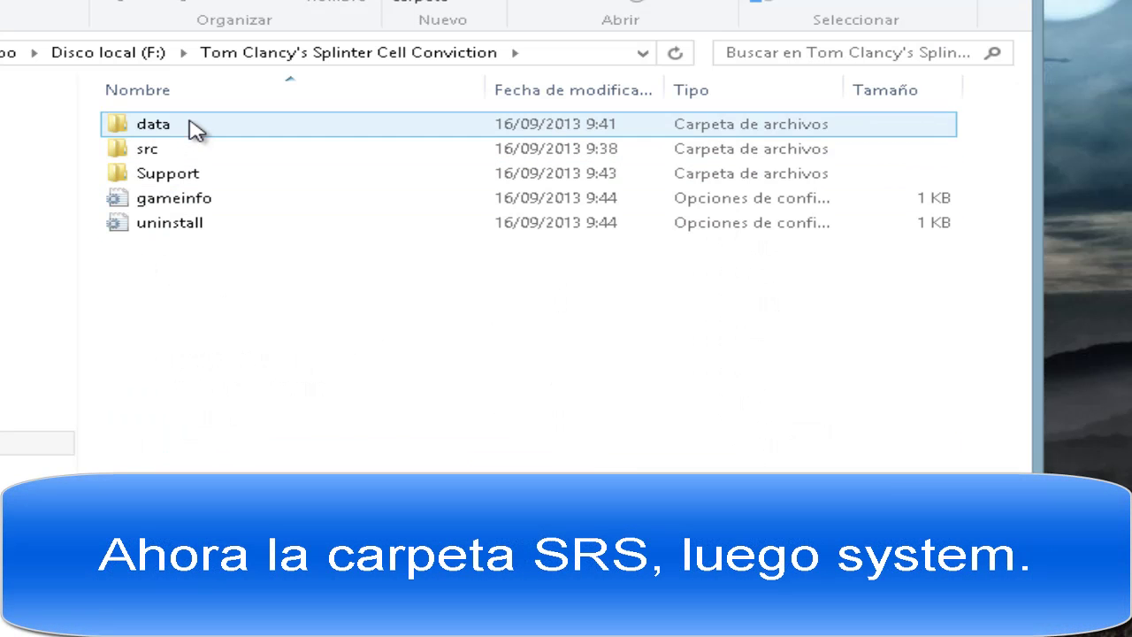
pyautogui.doubleClick(159, 150)
pyautogui.doubleClick(166, 132)
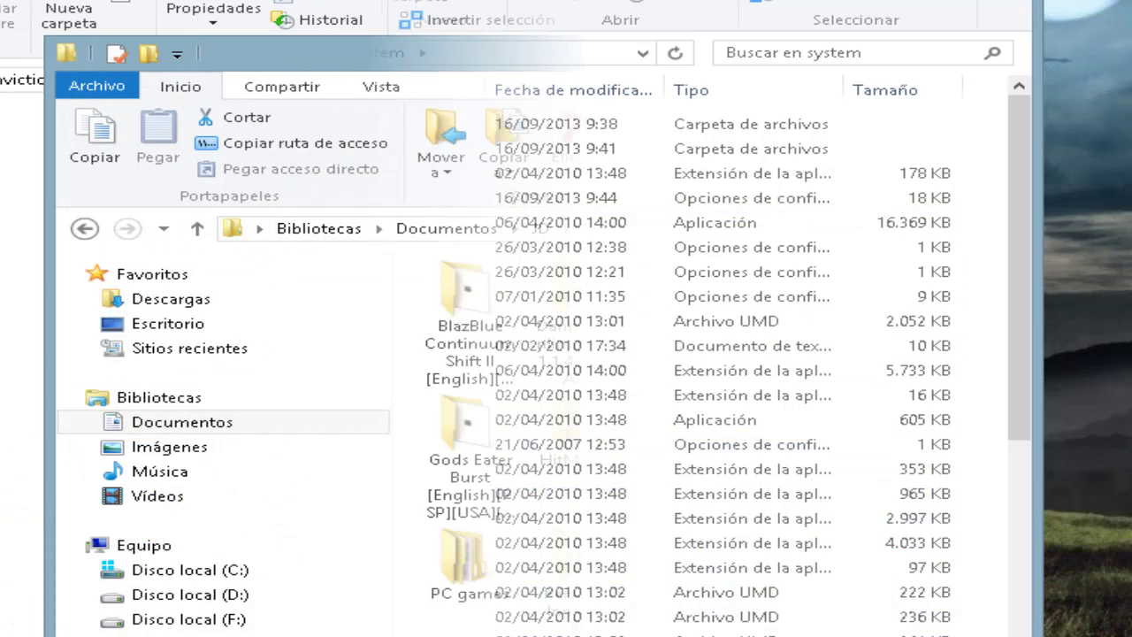
pyautogui.press('super+Right')
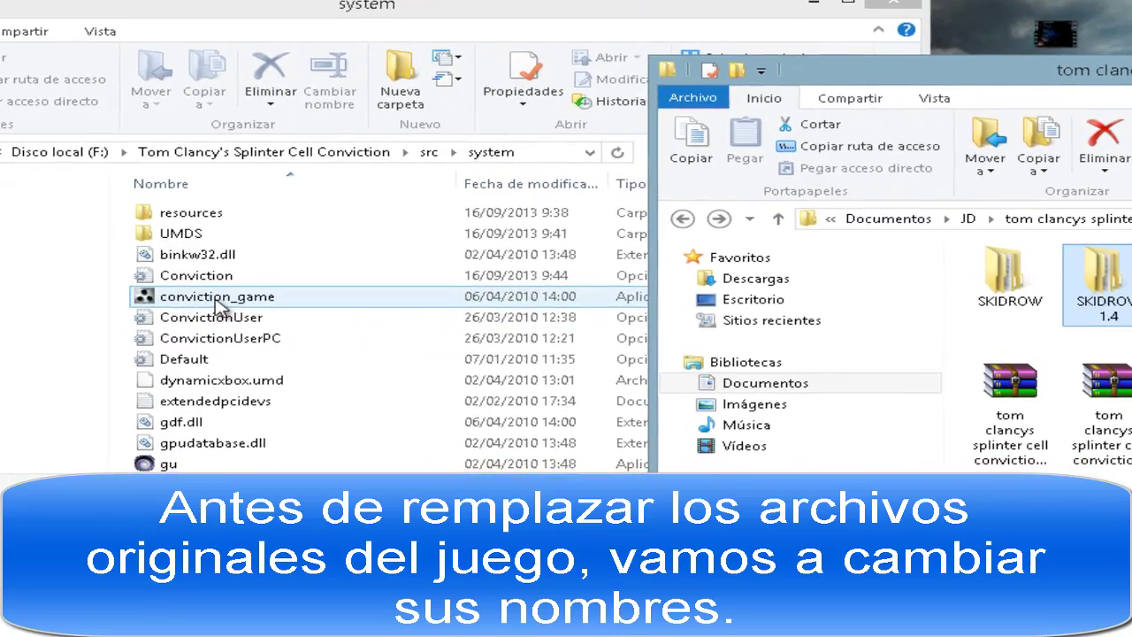
# - Rename the game's original conviction_game application to conviction_game2 and gu to gu2
pyautogui.click(285, 292)
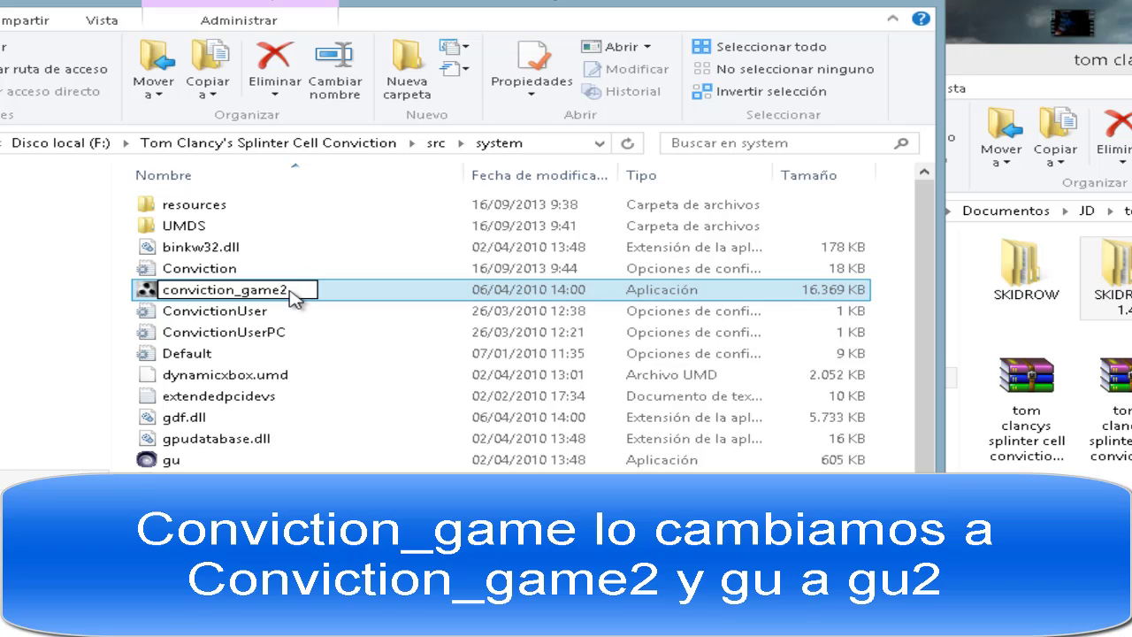
pyautogui.press('Return')
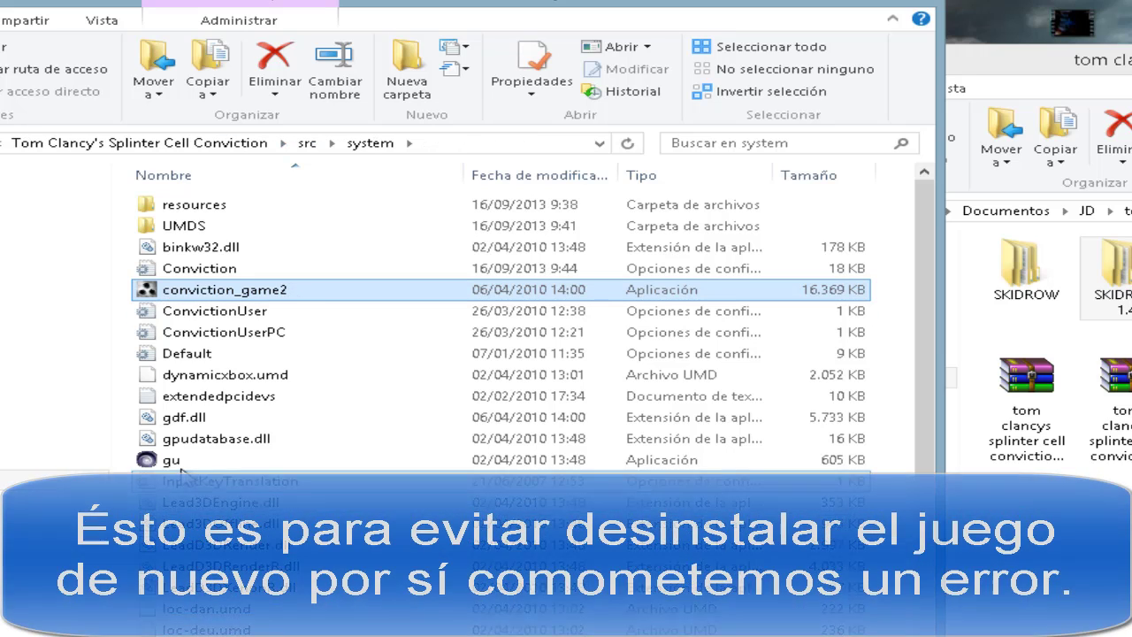
pyautogui.click(177, 464)
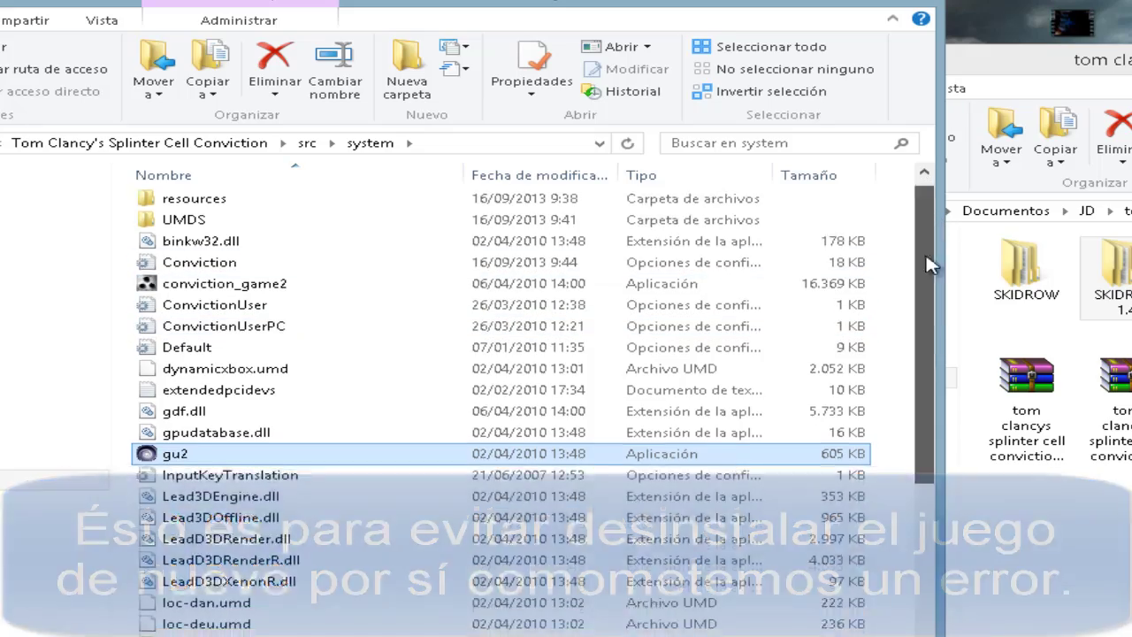
pyautogui.moveTo(925, 252); pyautogui.dragTo(916, 493)
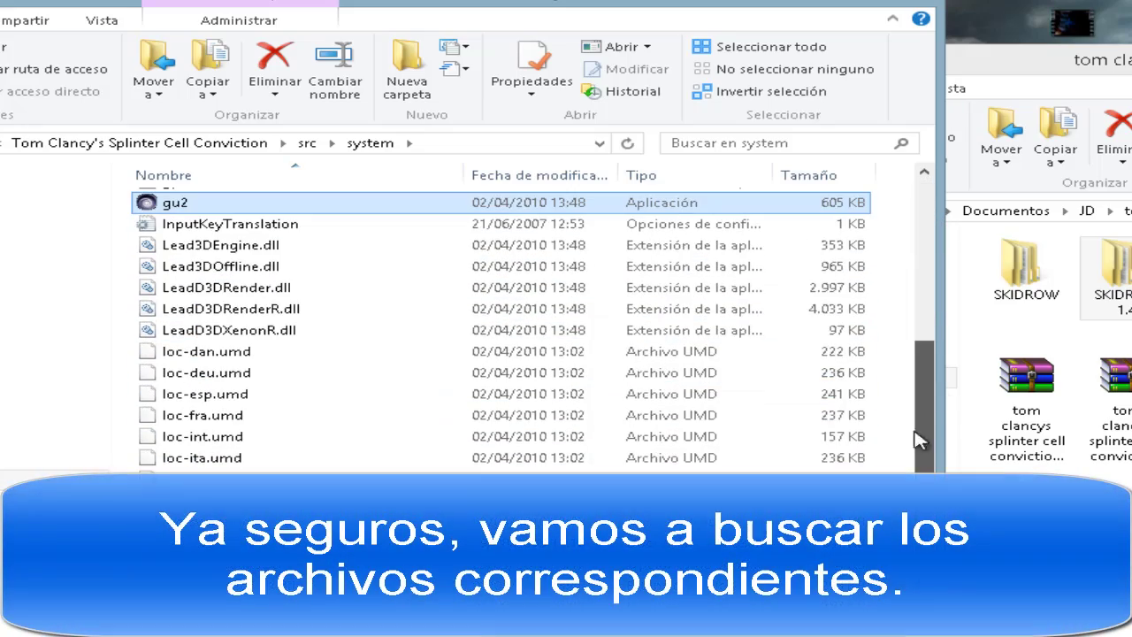
pyautogui.scroll(4, 925, 185)
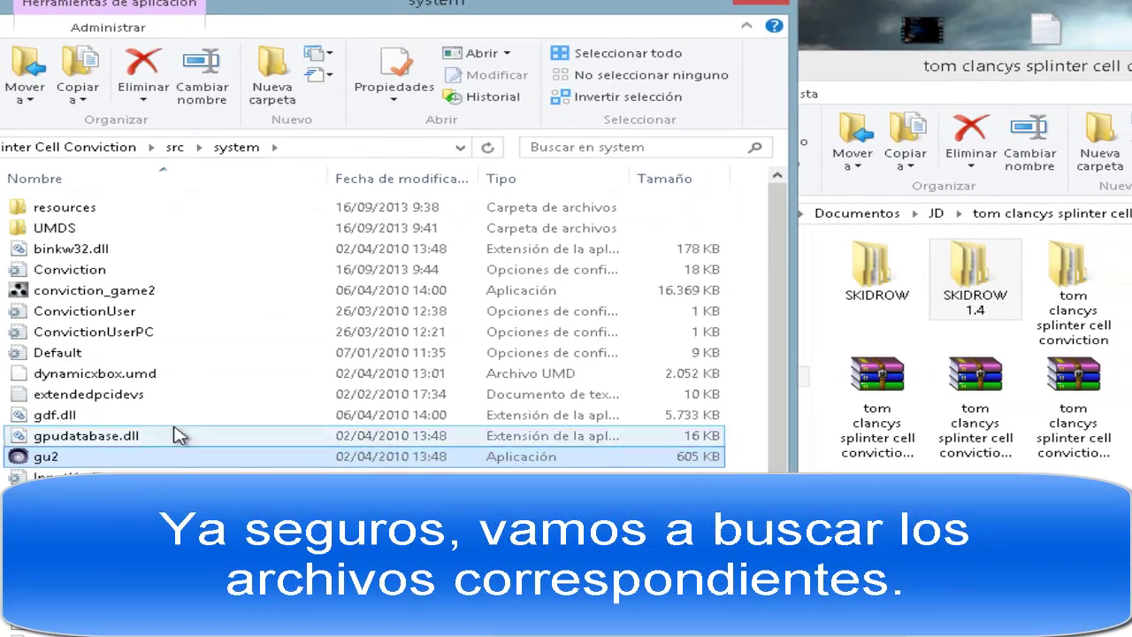
pyautogui.keyDown('ctrl'); pyautogui.click(192, 436); pyautogui.keyUp('ctrl')
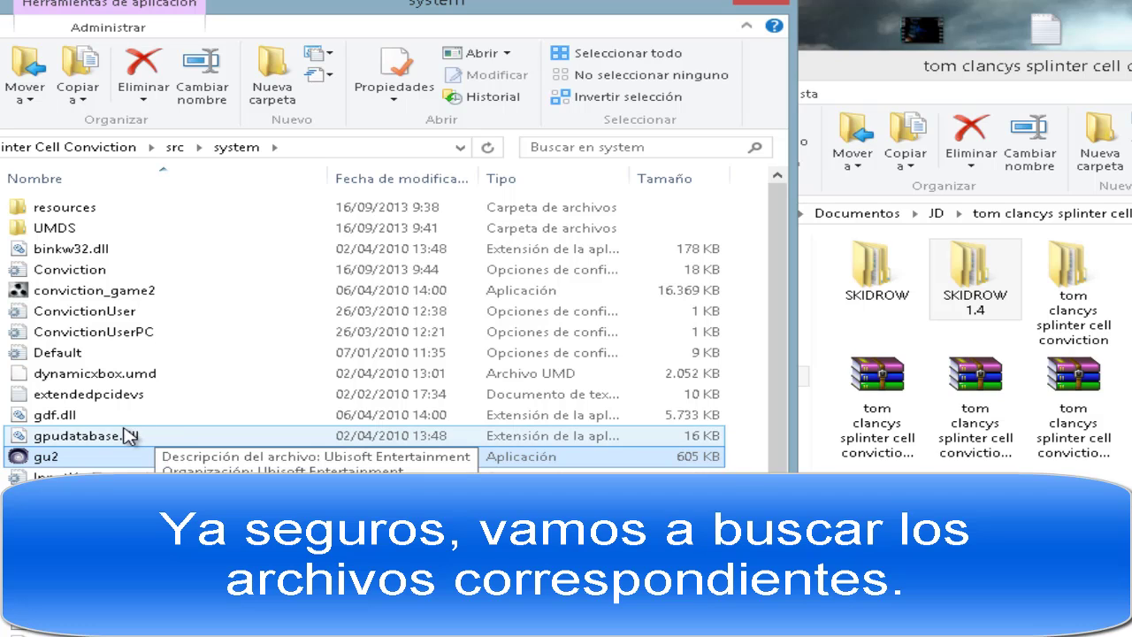
pyautogui.keyDown('ctrl'); pyautogui.click(135, 437); pyautogui.keyUp('ctrl')
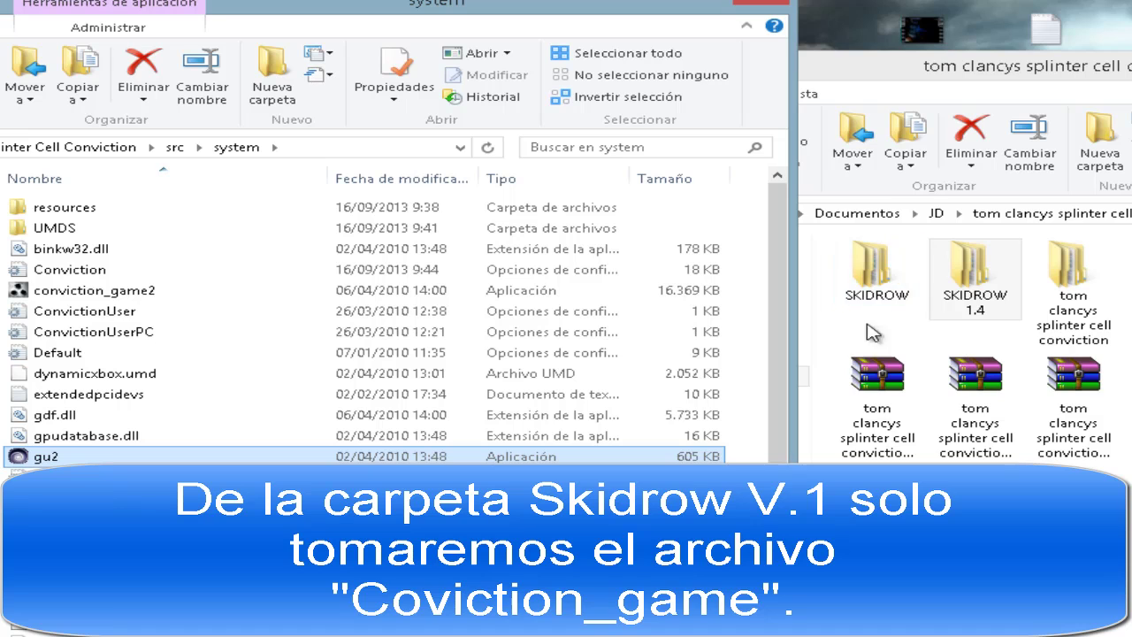
# - Copy conviction_game from the SKIDROW\src\system folder into the game's src\system folder
pyautogui.doubleClick(865, 258)
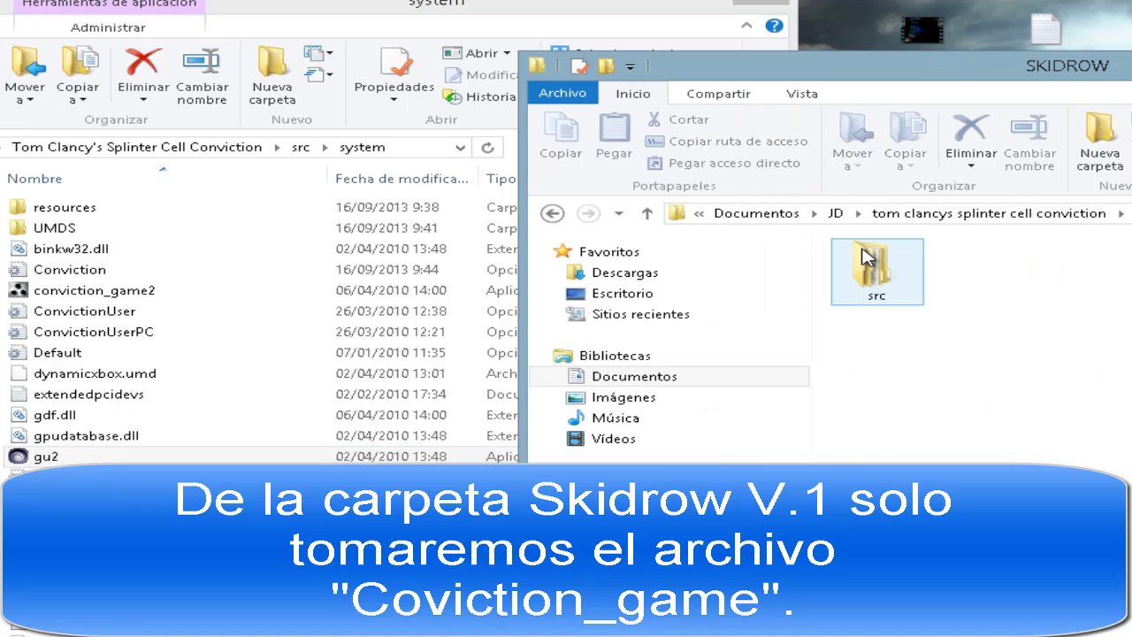
pyautogui.doubleClick(873, 271)
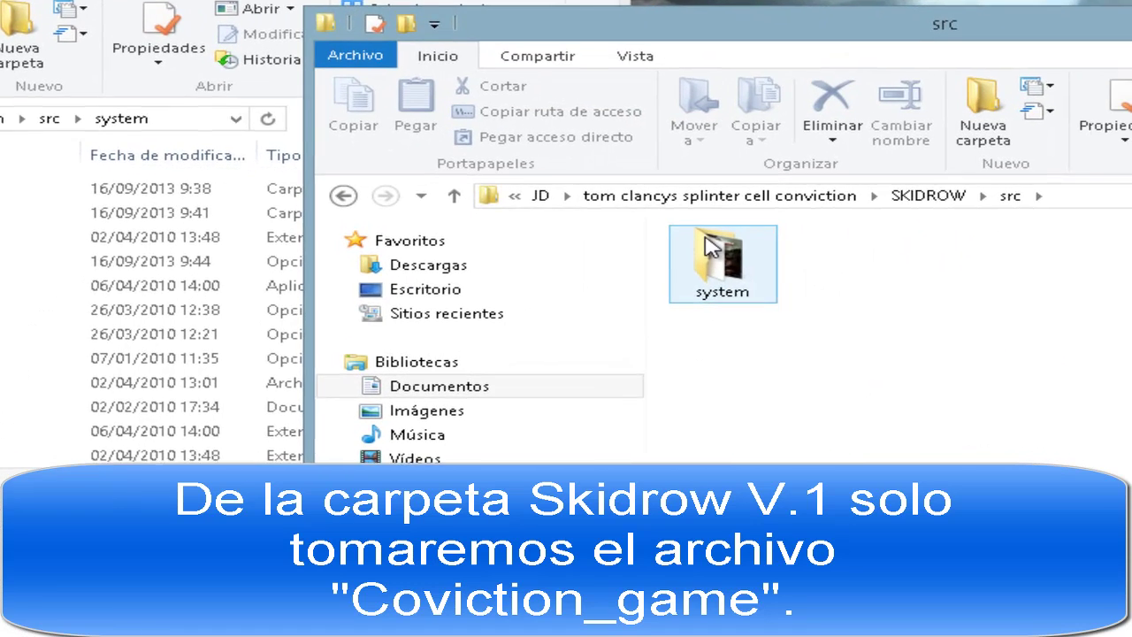
pyautogui.doubleClick(717, 252)
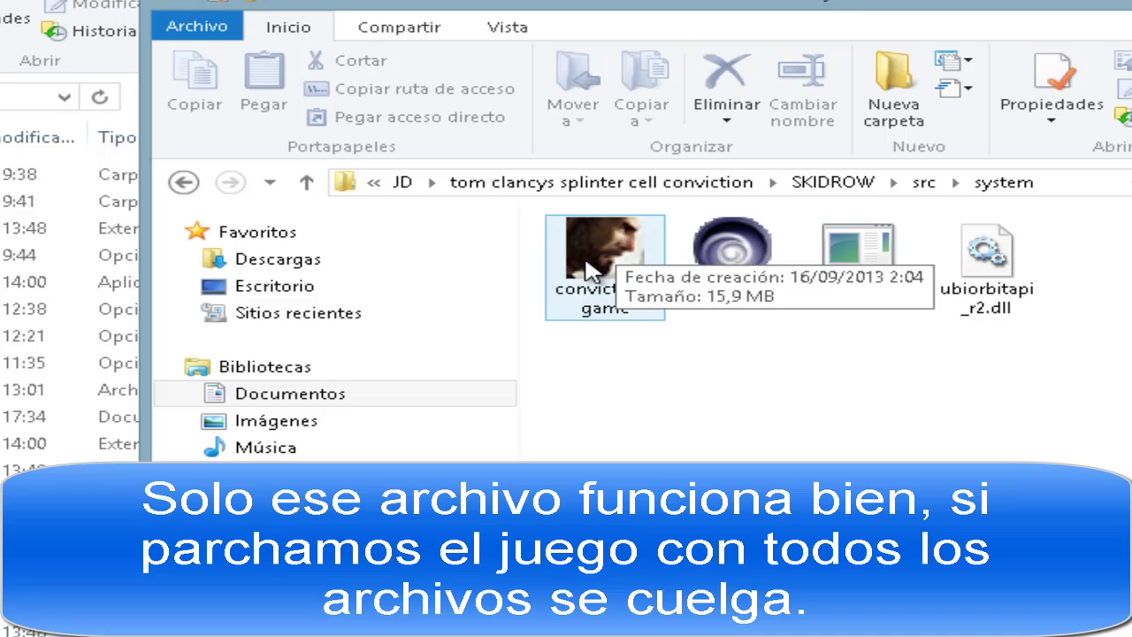
pyautogui.click(597, 248)
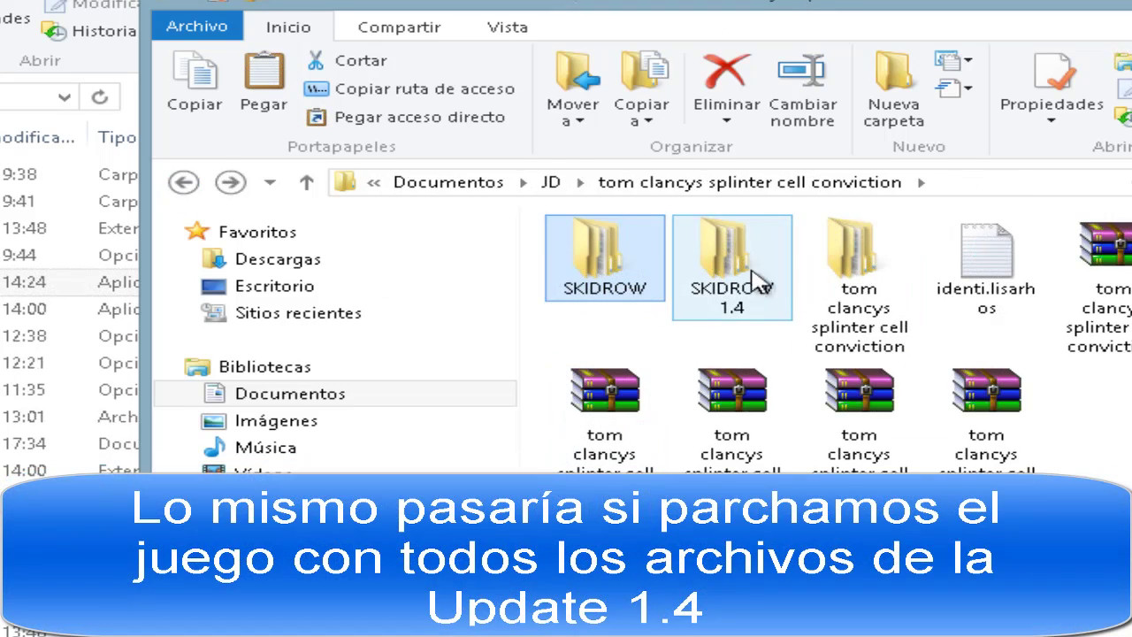
# - Copy all files from the SKIDROW 1.4\src\system folder into the game's src\system folder, replacing existing ones
pyautogui.doubleClick(731, 252)
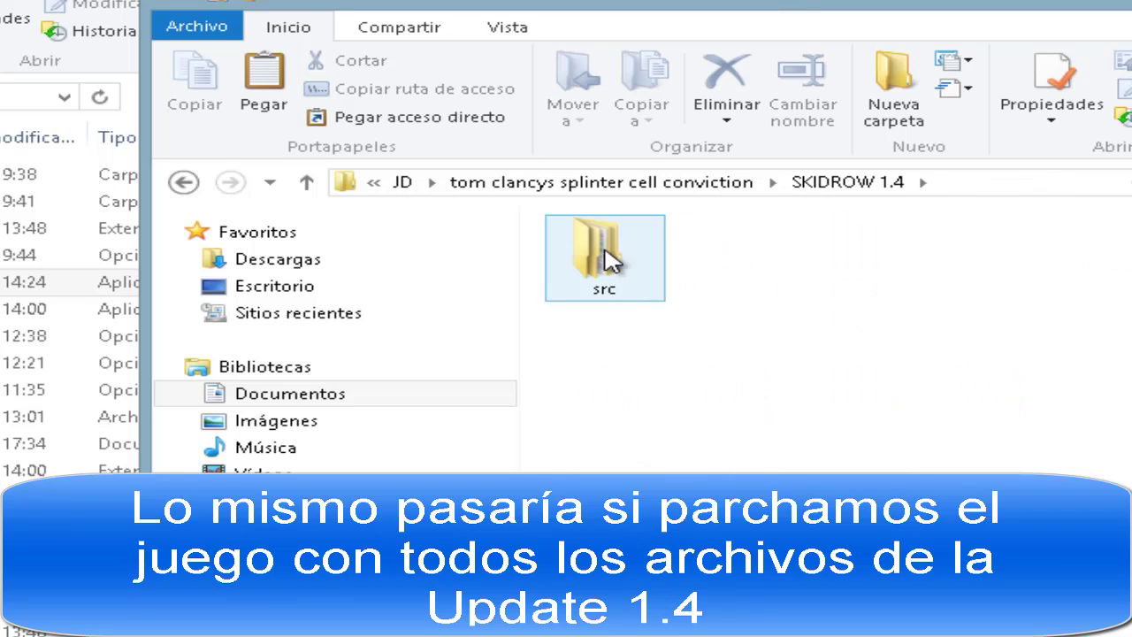
pyautogui.click(608, 261)
pyautogui.doubleClick(608, 261)
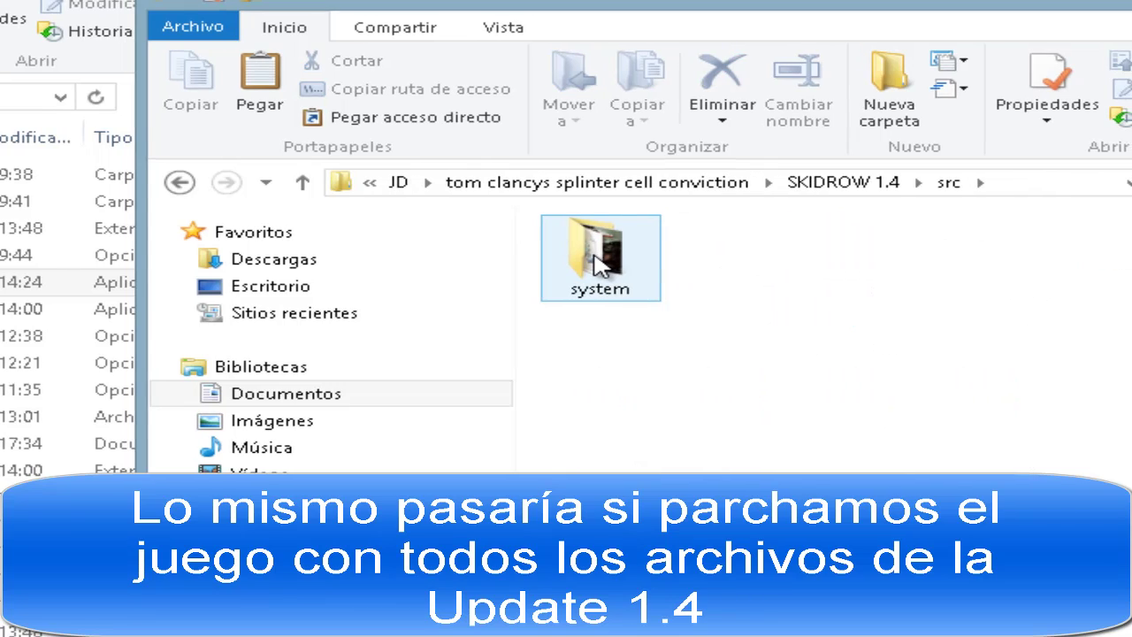
pyautogui.moveTo(608, 262)
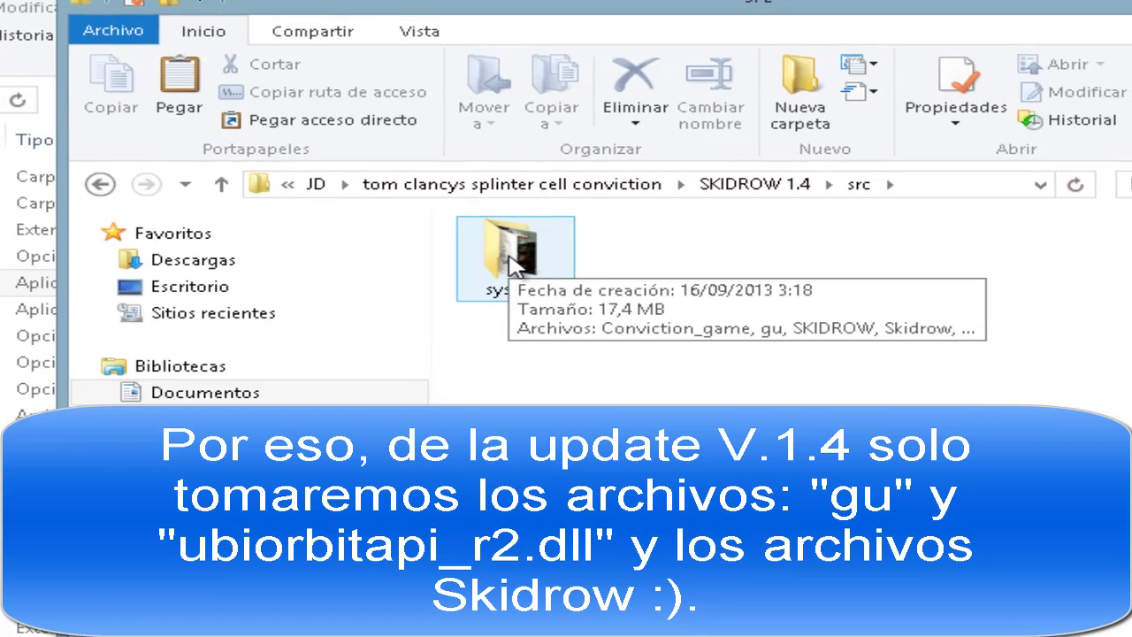
pyautogui.doubleClick(533, 257)
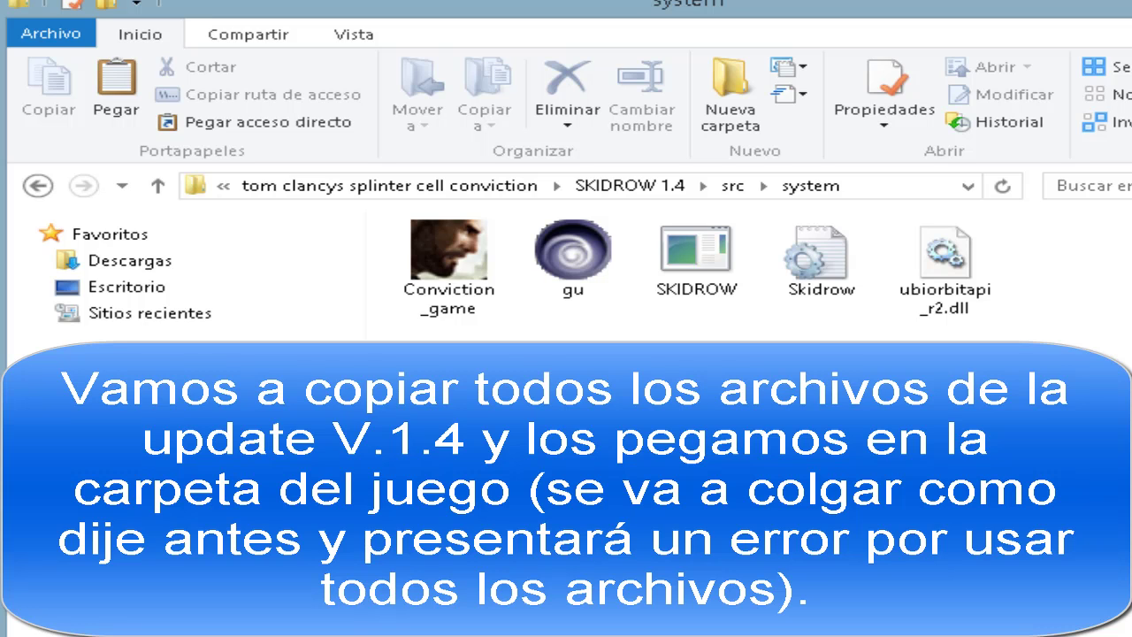
pyautogui.hotkey('ctrl', 'a')
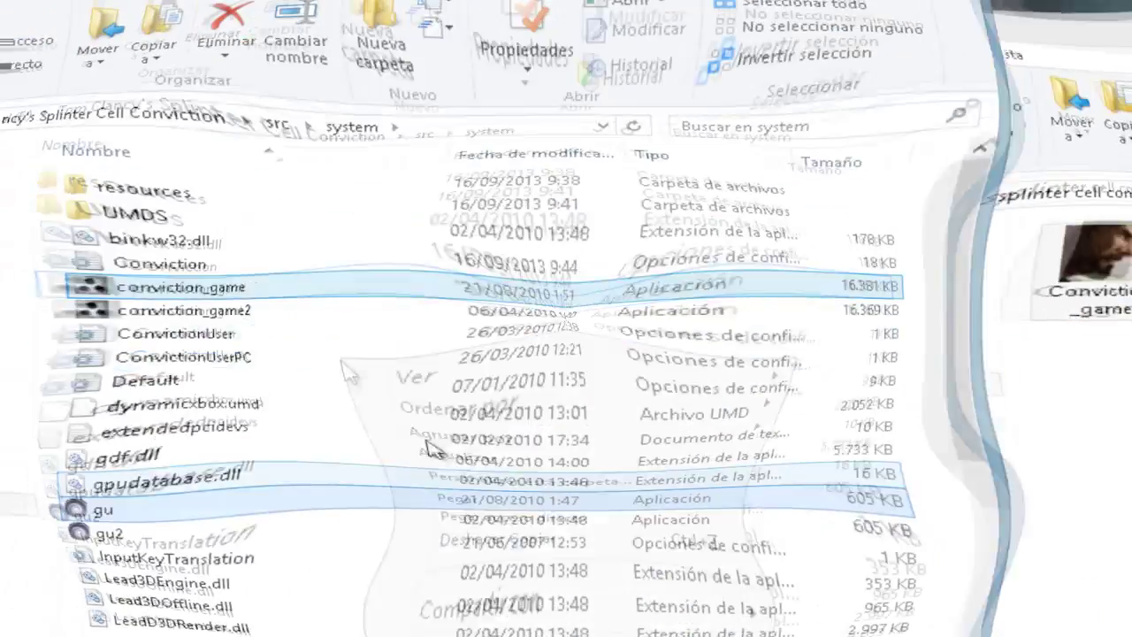
# - Try to run conviction_game from the game's src\system folder
pyautogui.click(265, 334)
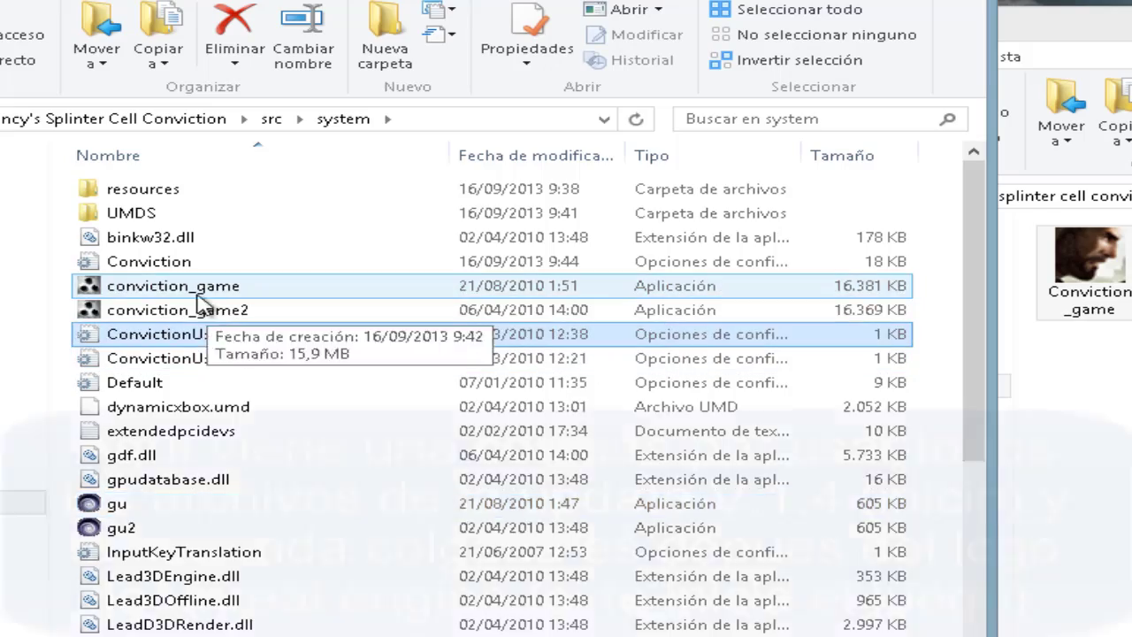
pyautogui.click(139, 287)
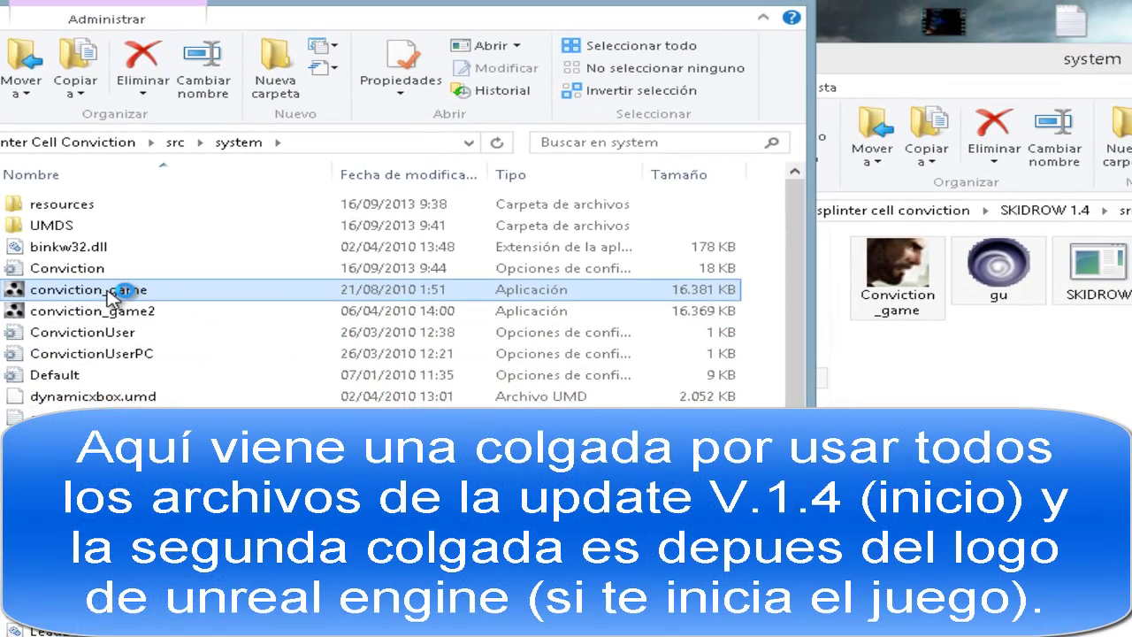
pyautogui.doubleClick(111, 291)
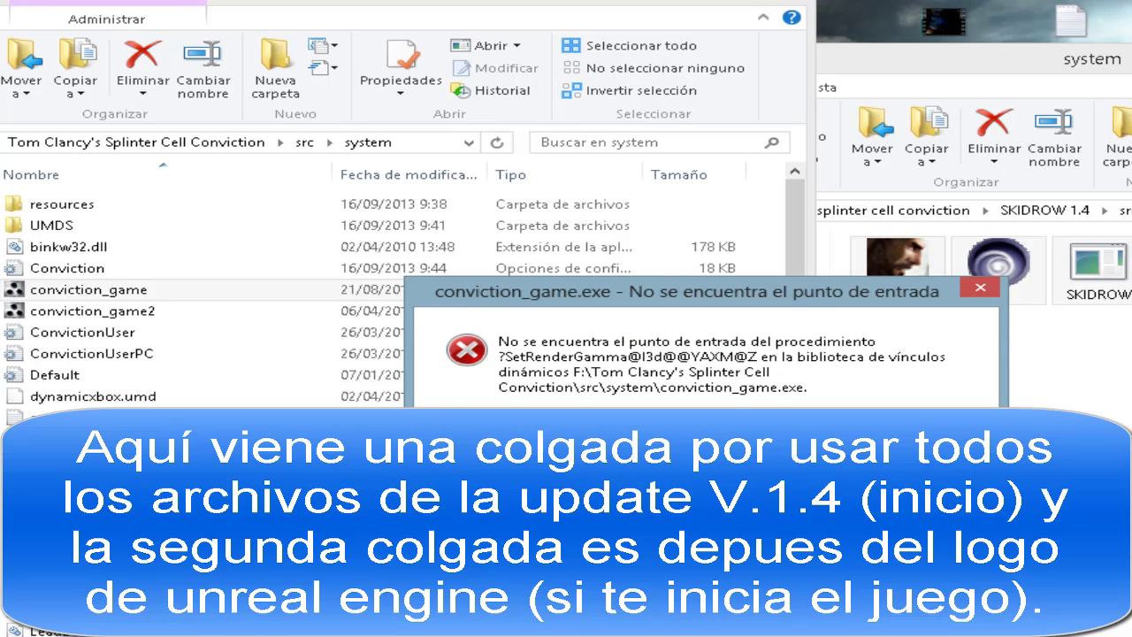
pyautogui.press('Return')
# - Leave the SKIDROW 1.4 folder and open the src\system folder inside SKIDROW
pyautogui.click(566, 216)
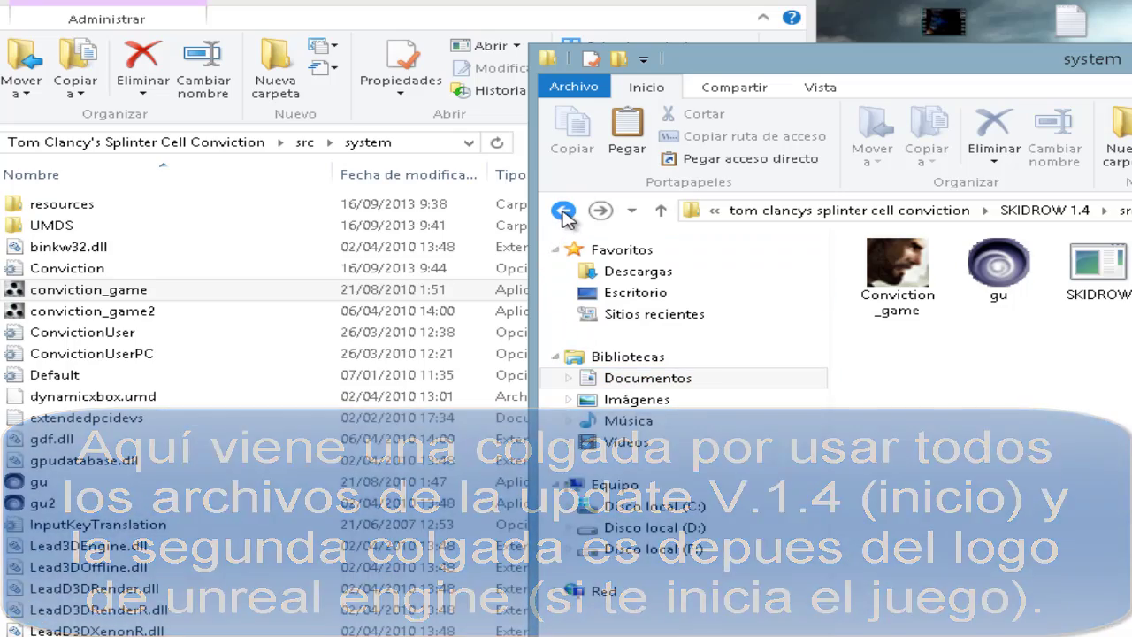
pyautogui.click(563, 211)
pyautogui.click(563, 211)
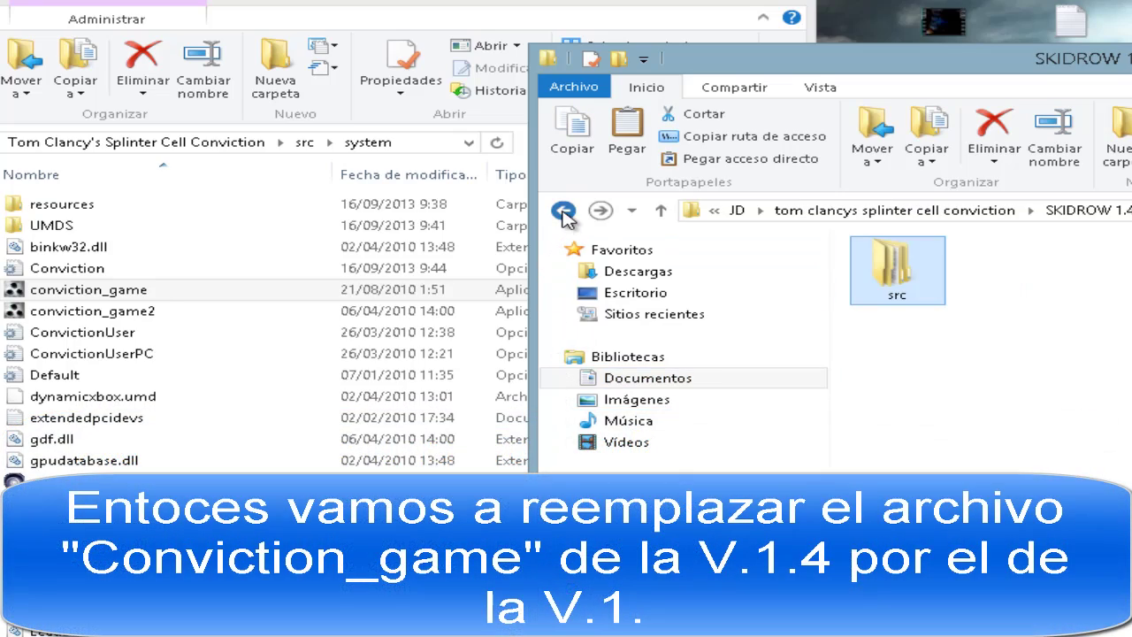
pyautogui.click(563, 211)
pyautogui.doubleClick(892, 280)
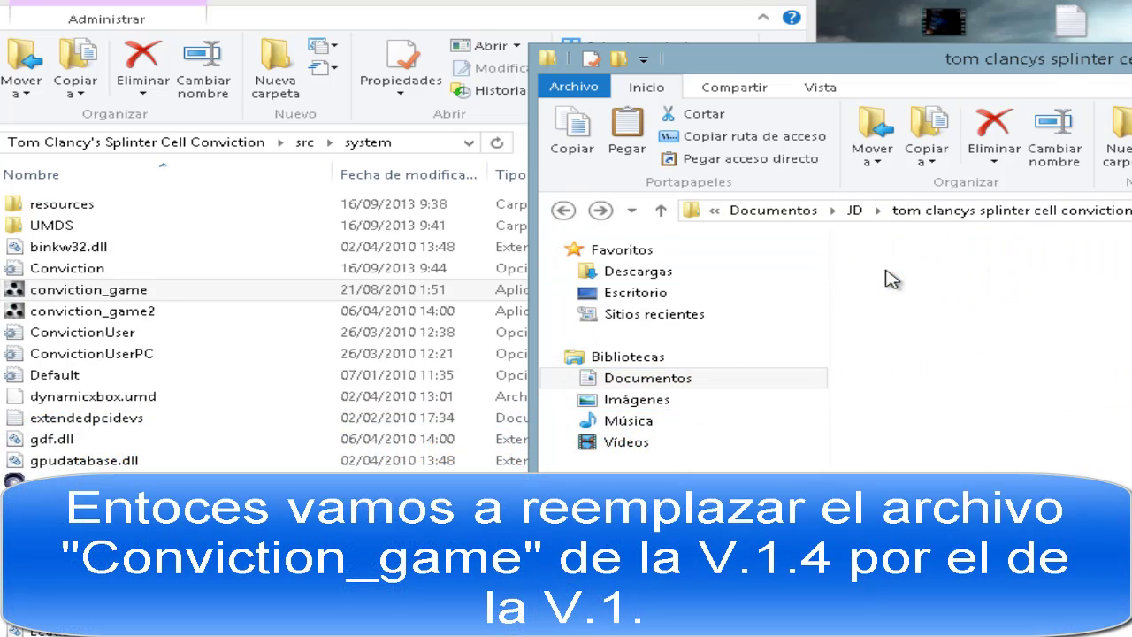
pyautogui.doubleClick(892, 280)
pyautogui.doubleClick(892, 274)
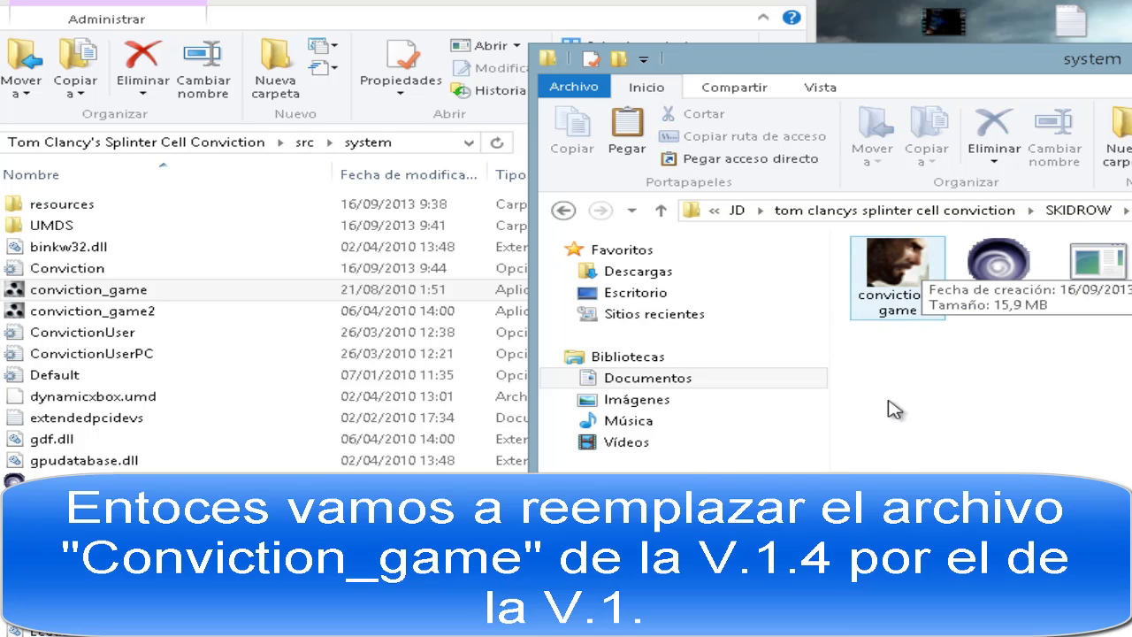
# - Copy conviction_game from SKIDROW\src\system into the game's src\system folder, replacing the file in the destination
pyautogui.click(902, 266)
pyautogui.rightClick(904, 262)
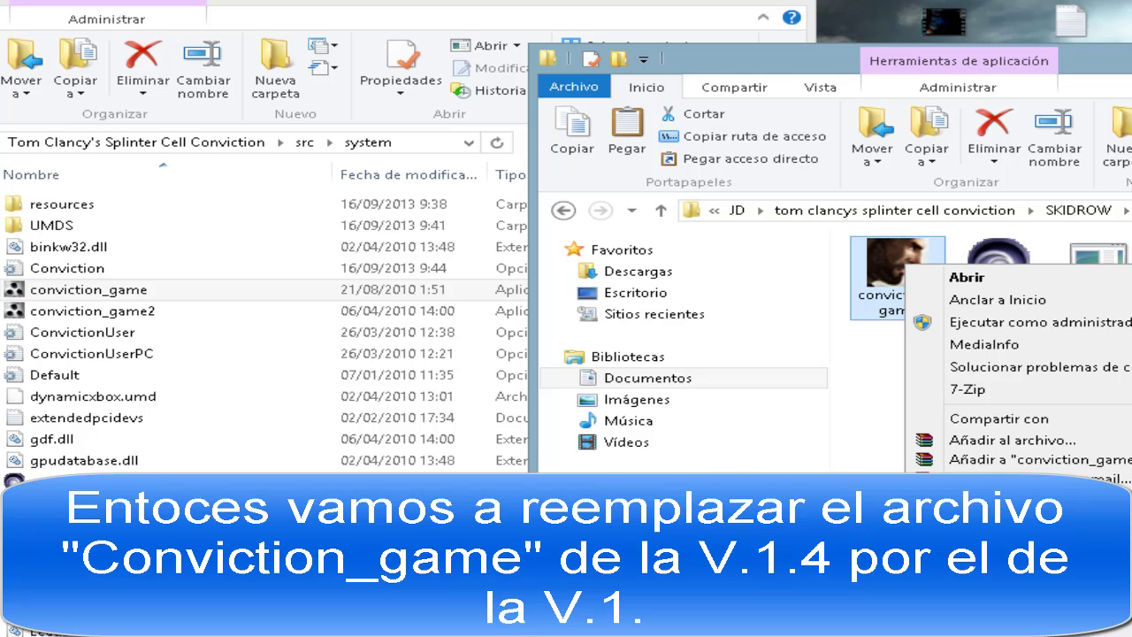
pyautogui.press('Escape')
pyautogui.click(305, 356)
pyautogui.rightClick(304, 354)
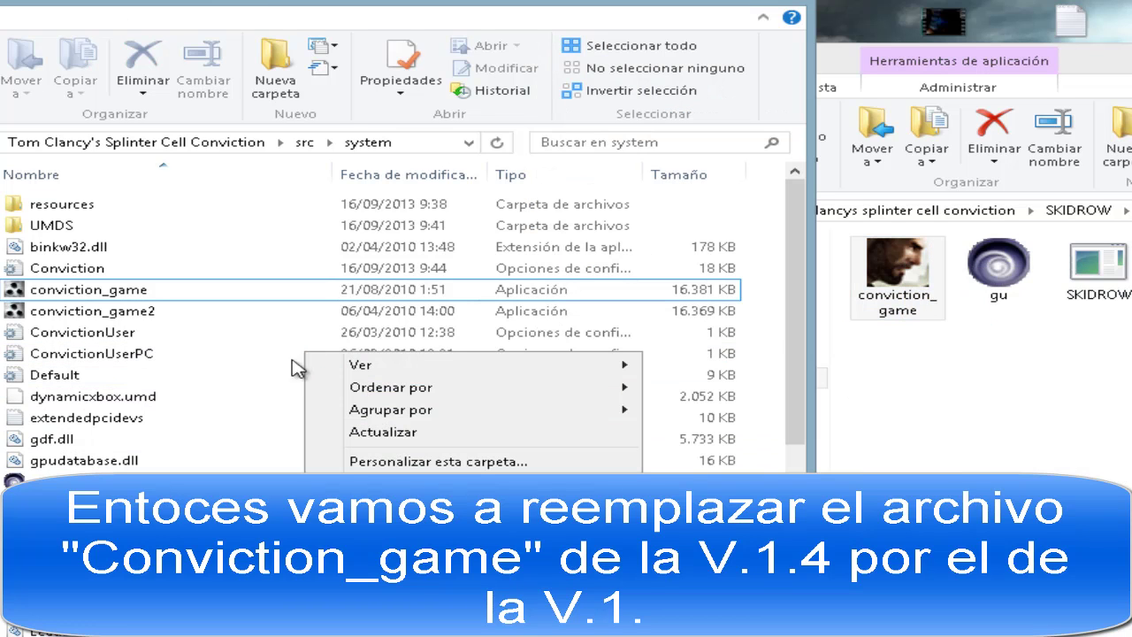
pyautogui.click(372, 489)
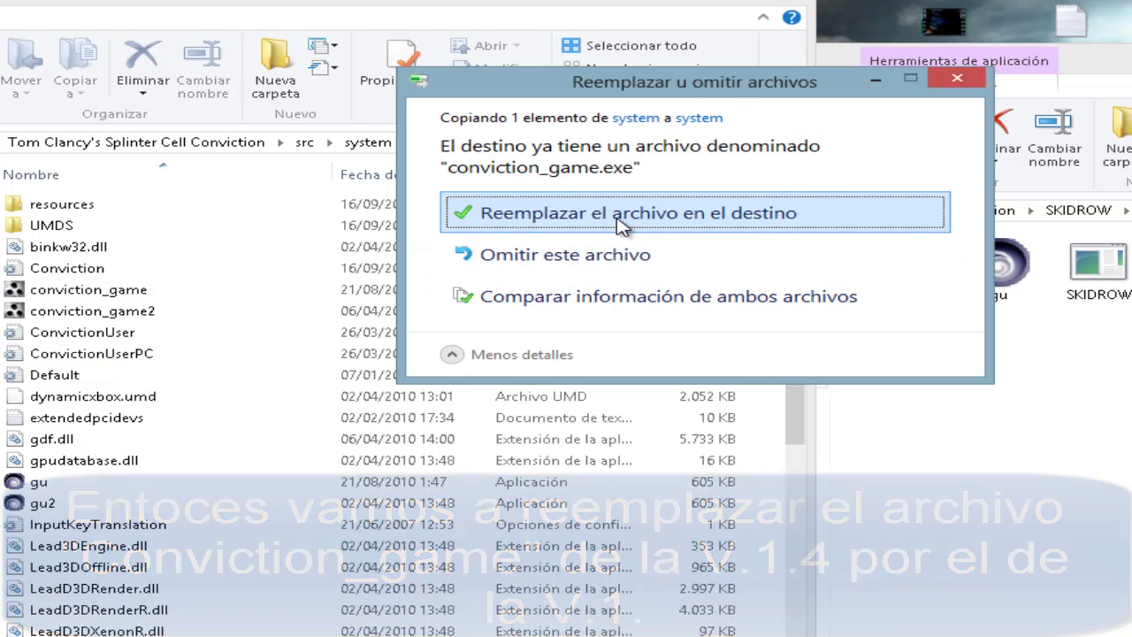
pyautogui.click(478, 159)
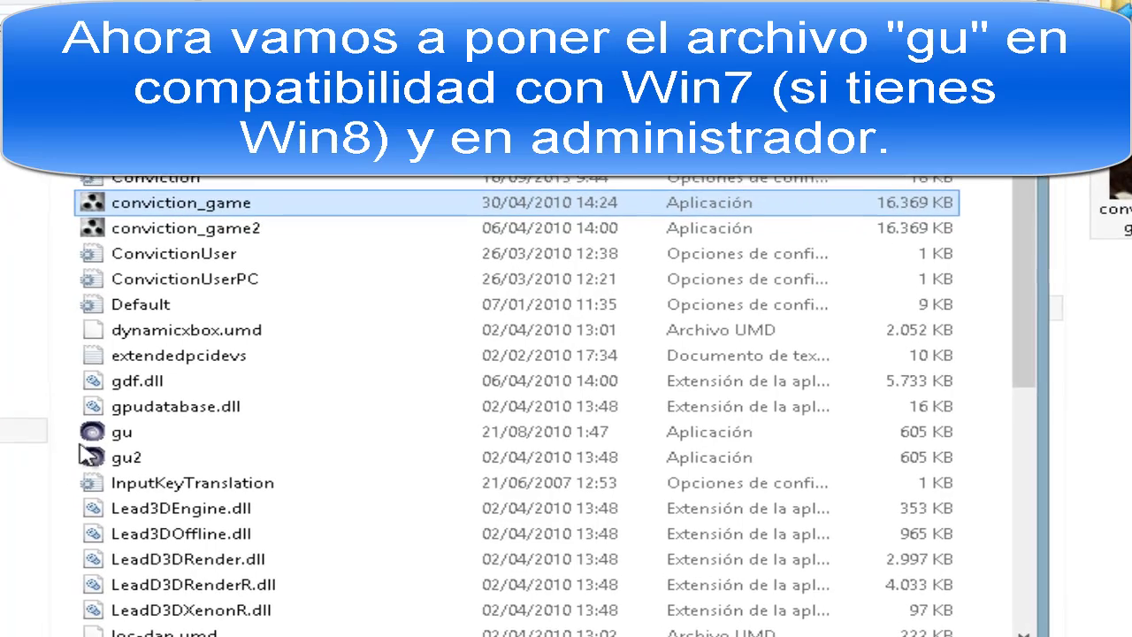
# - Set gu in the game's src\system folder to run in compatibility mode for Windows 7 and apply its properties
pyautogui.click(88, 456)
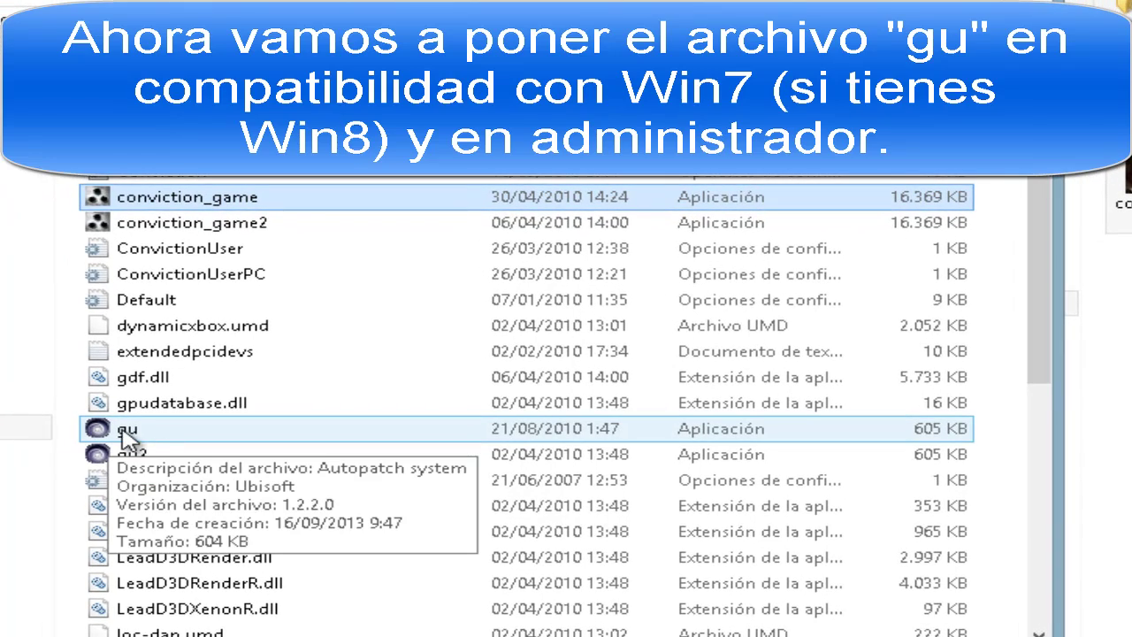
pyautogui.rightClick(142, 434)
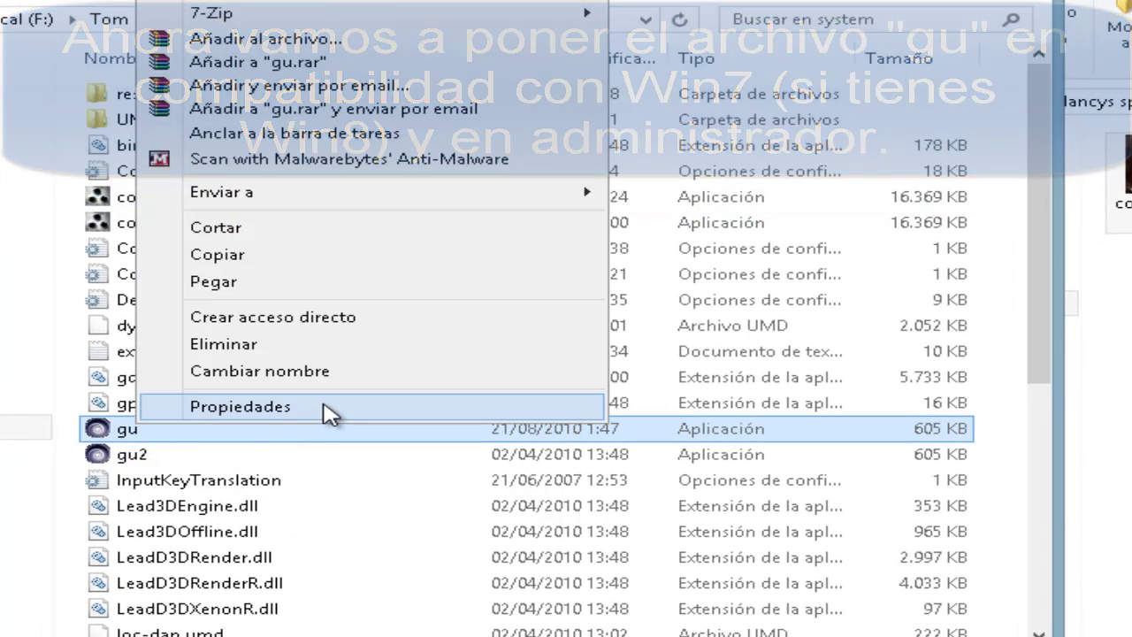
pyautogui.click(329, 409)
pyautogui.click(295, 252)
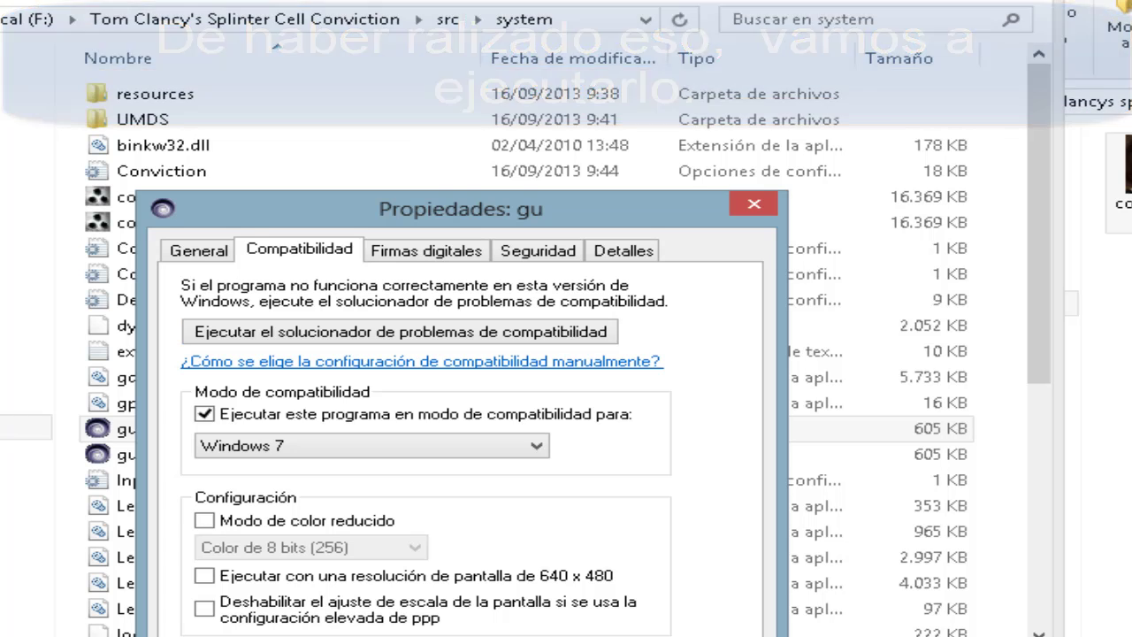
pyautogui.press('Return')
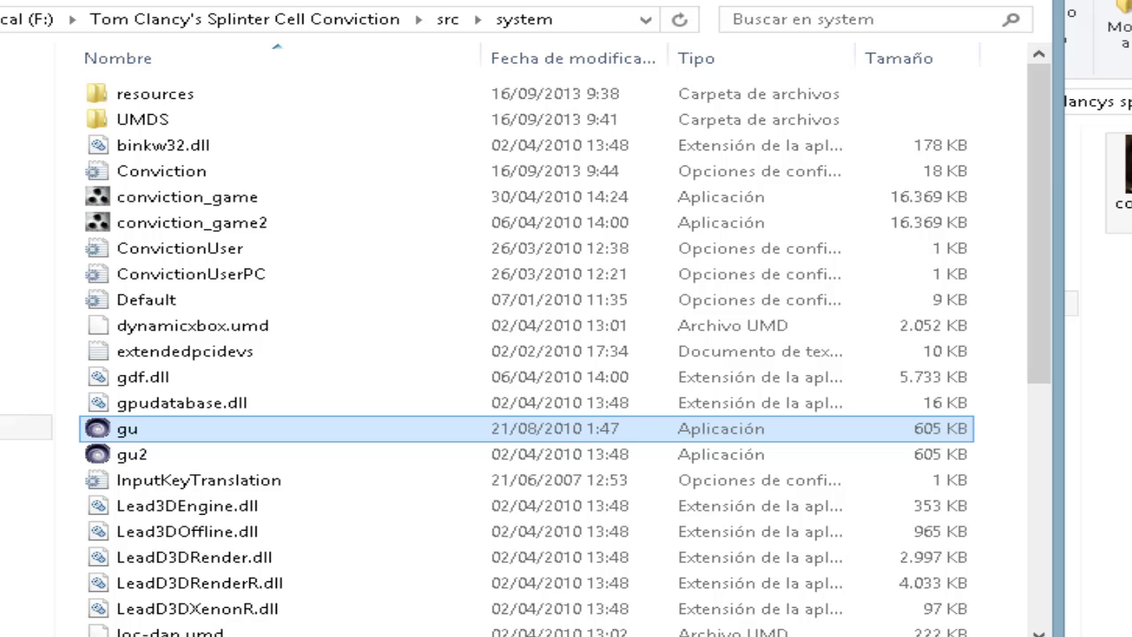
# - Launch the game through gu in its src\system folder and proceed to the main menu
pyautogui.doubleClick(146, 432)
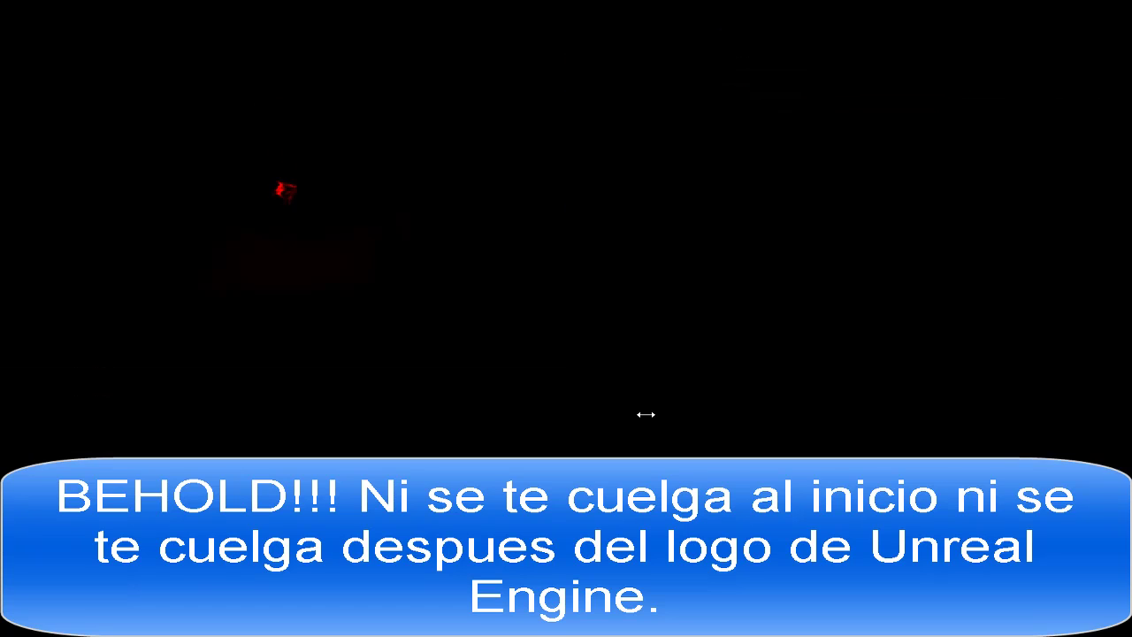
pyautogui.press('Return')
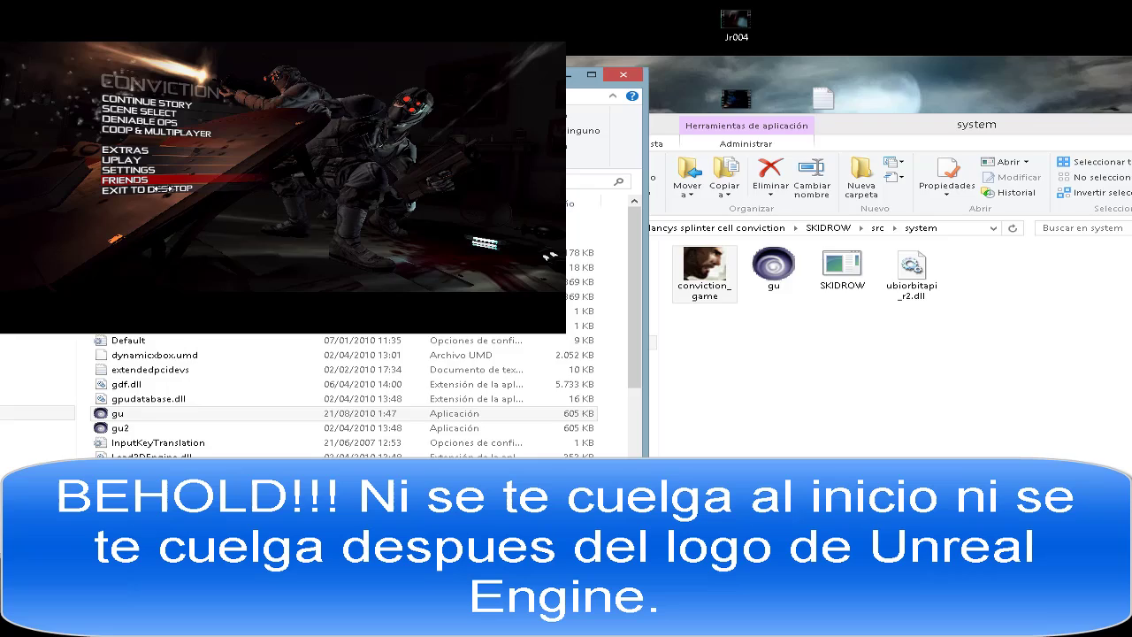
# - Exit the game to the desktop and answer the compatibility assistant that the program worked correctly
pyautogui.click(159, 189)
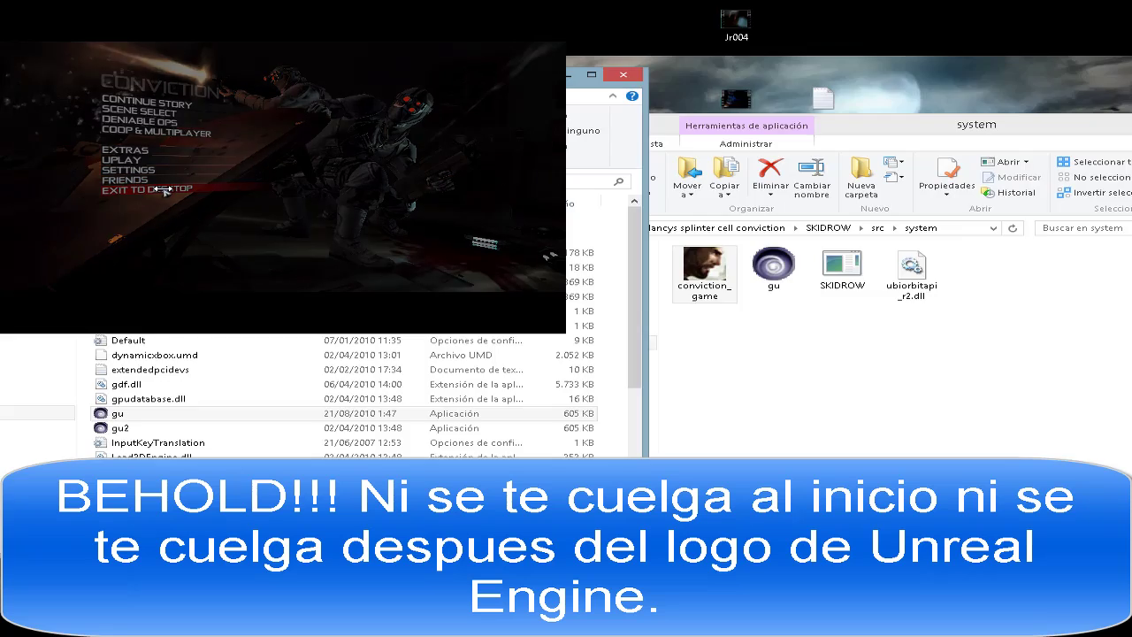
pyautogui.click(428, 209)
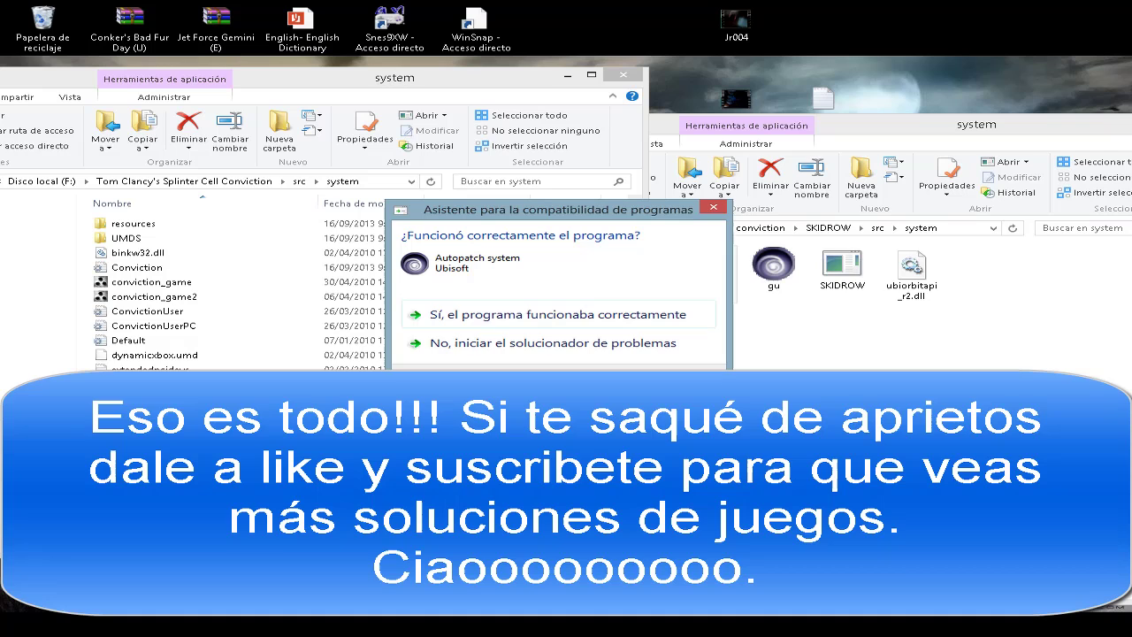
pyautogui.click(510, 315)
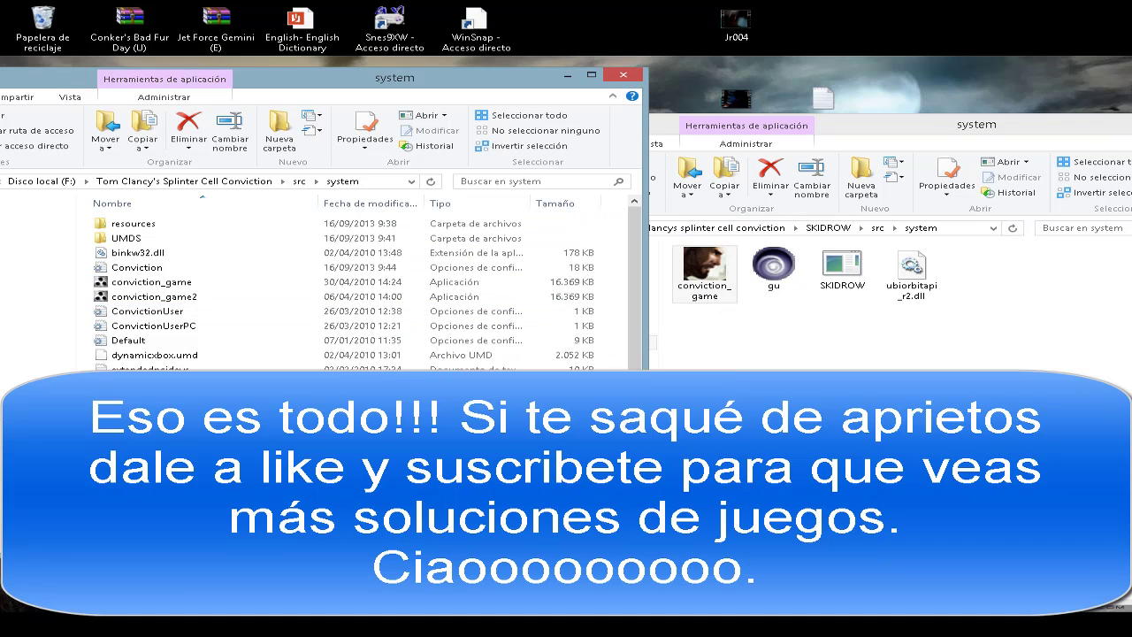